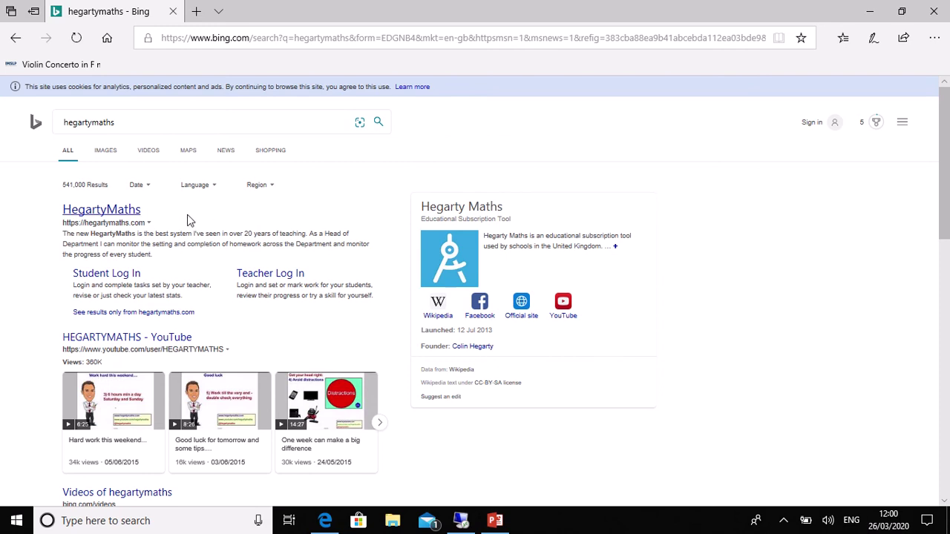
Follow the HegartyMaths link at the top of the Bing results for hegartymaths
{"action": "left_click", "coordinate": [101, 212]}
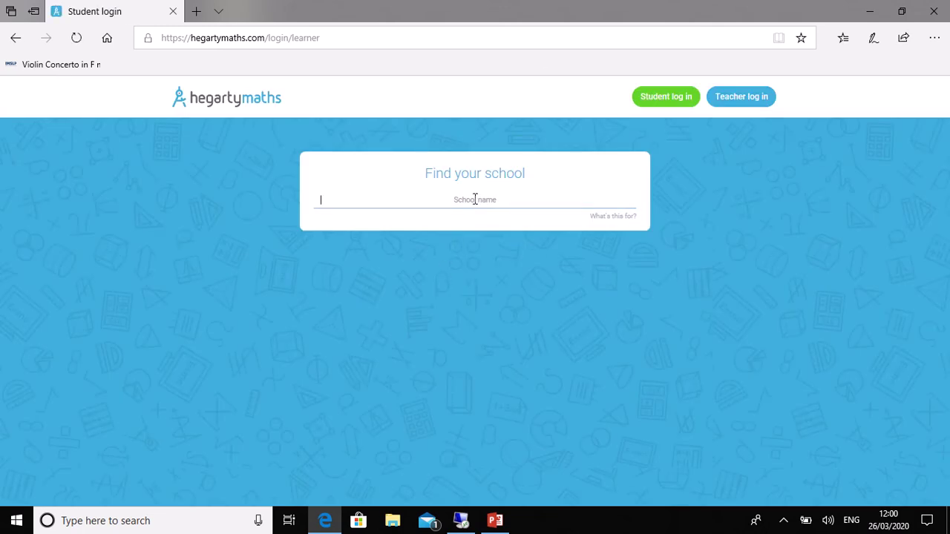
Search for 'churchill' and pick Churchill Academy as the school
{"action": "type", "text": "churchill"}
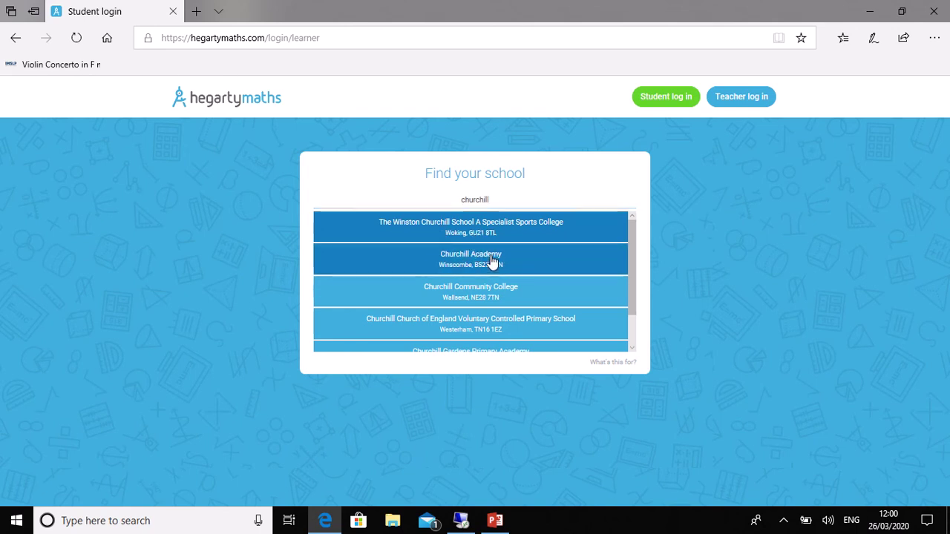
{"action": "left_click", "coordinate": [492, 259]}
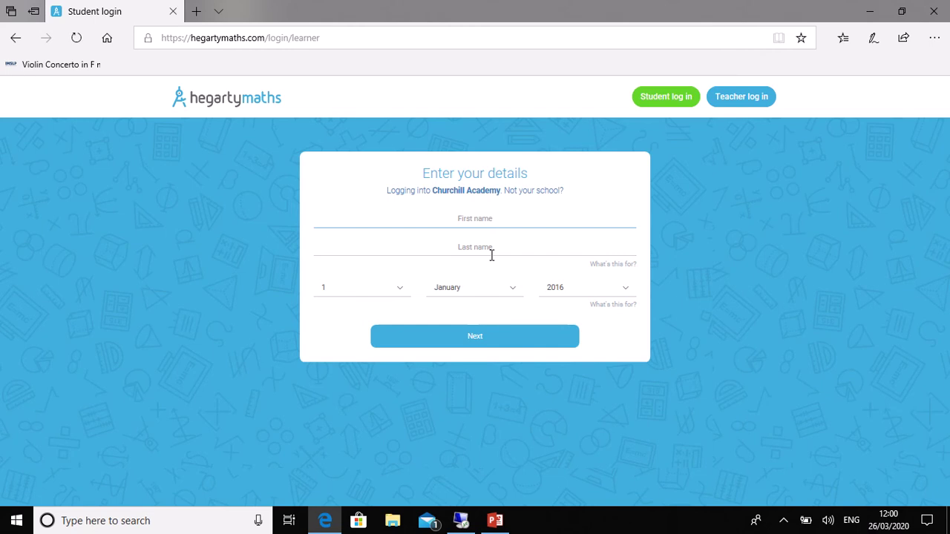
Enter the student's first and last name in the details form
{"action": "left_click", "coordinate": [479, 219]}
{"action": "type", "text": "M"}
{"action": "key", "text": "BackSpace"}
{"action": "left_click", "coordinate": [476, 244]}
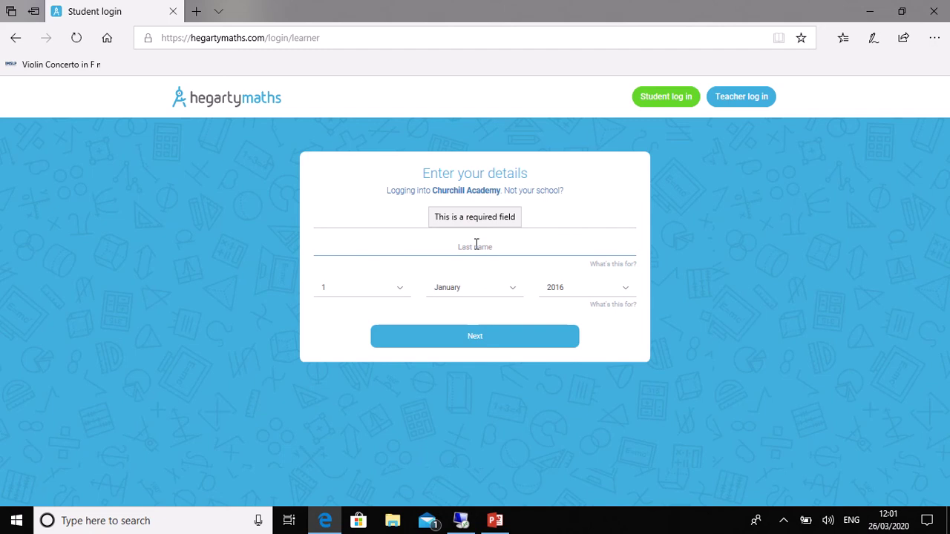
{"action": "type", "text": "s"}
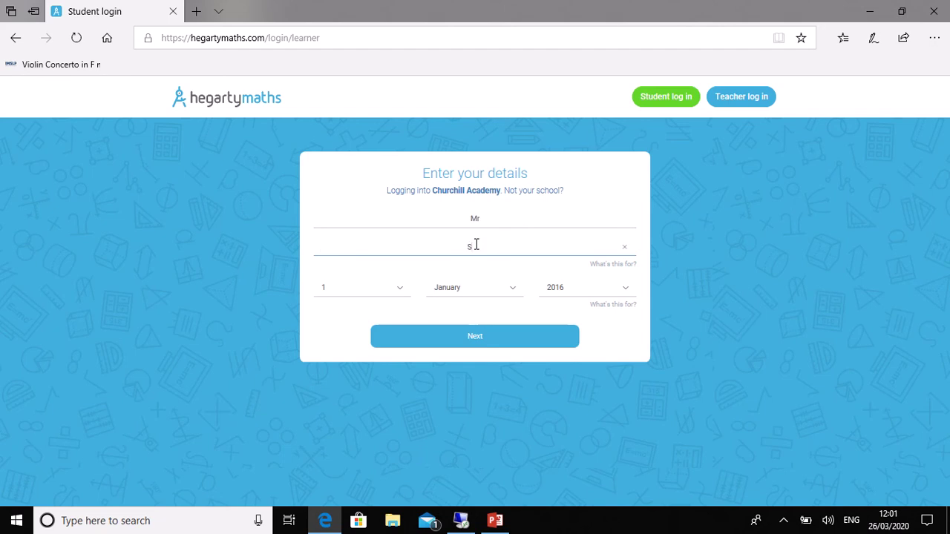
{"action": "type", "text": "keen"}
Set the date of birth to 14 January 2016
{"action": "left_click", "coordinate": [399, 289]}
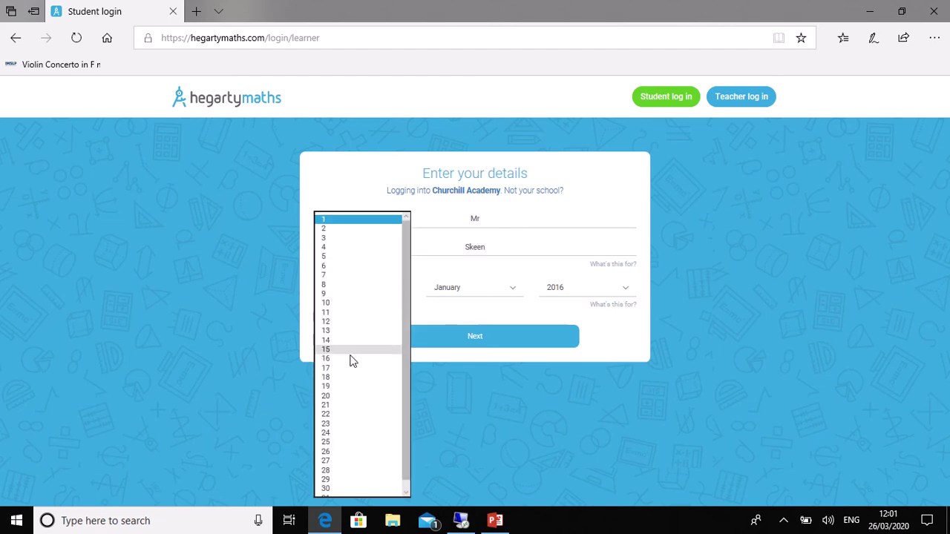
{"action": "left_click", "coordinate": [344, 340]}
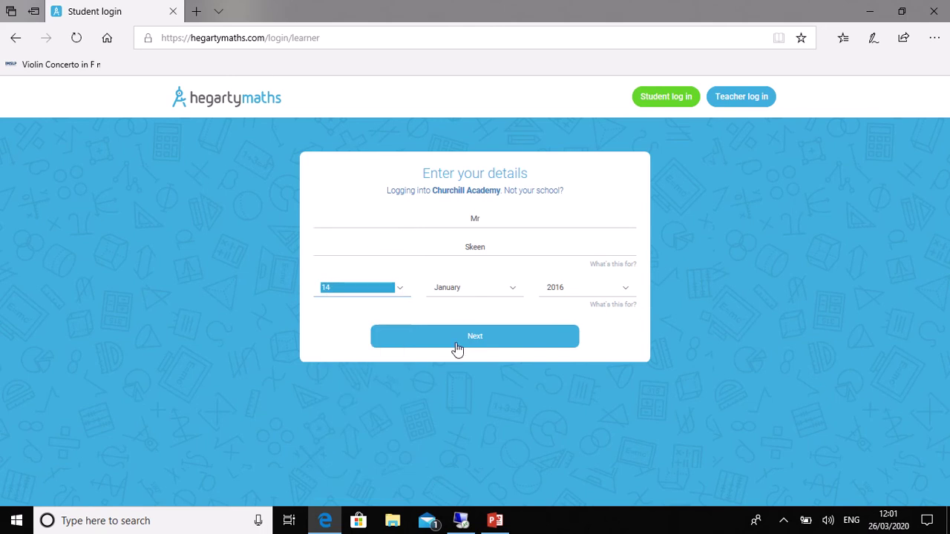
{"action": "left_click", "coordinate": [514, 293]}
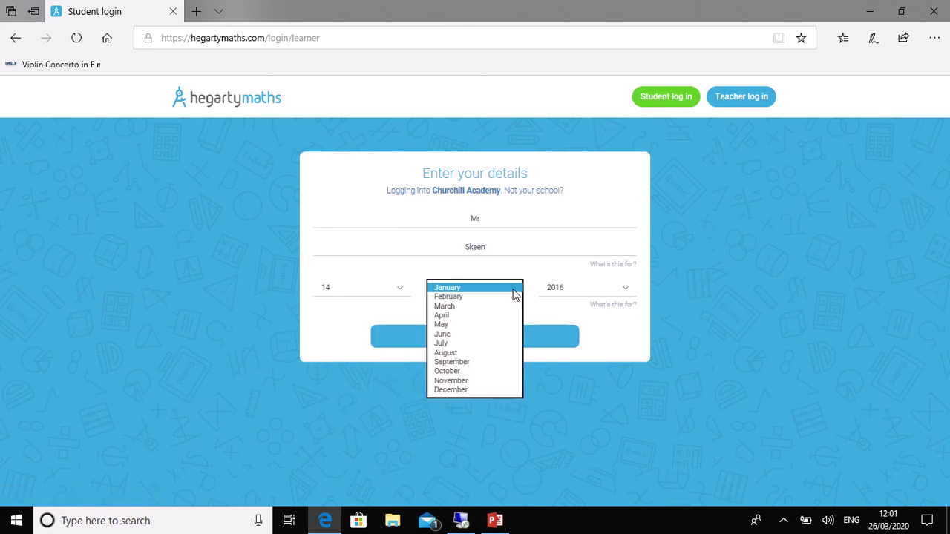
{"action": "left_click", "coordinate": [514, 290]}
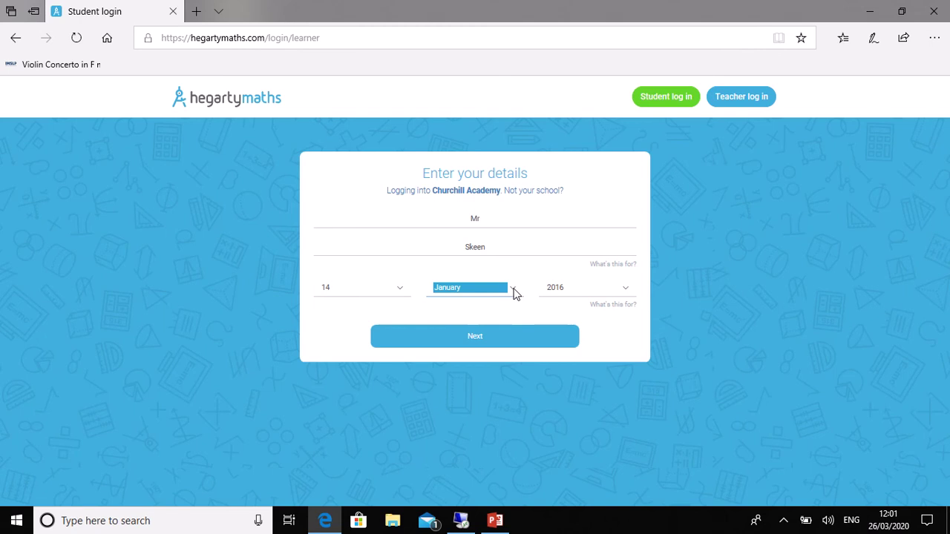
{"action": "left_click", "coordinate": [628, 293]}
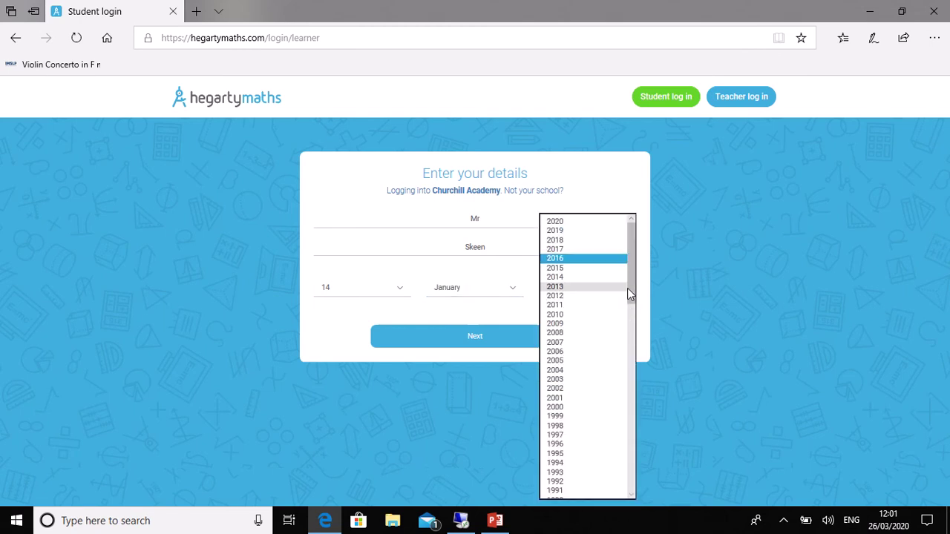
{"action": "left_click_drag", "start_coordinate": [627, 288], "coordinate": [640, 359]}
{"action": "left_click", "coordinate": [331, 315]}
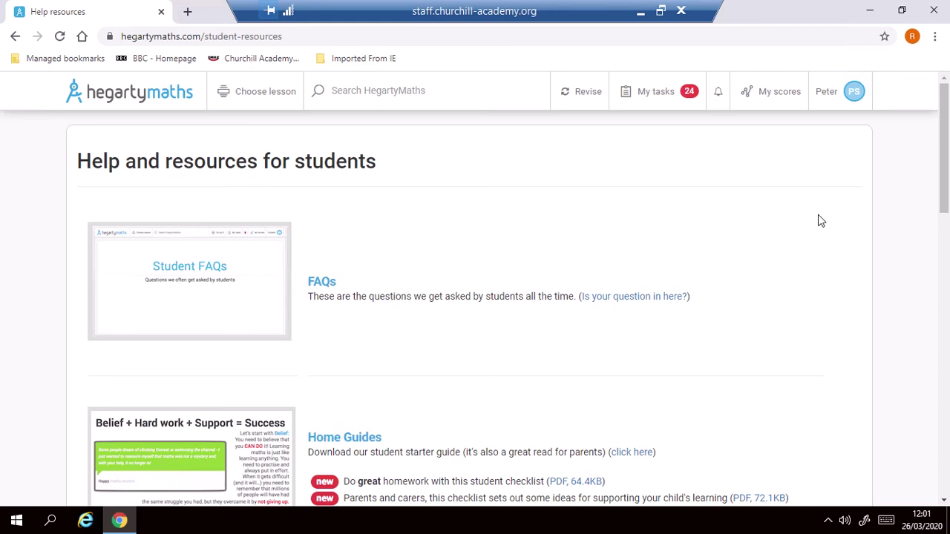
Scroll the student Help and resources page, which shows 24 tasks pending
{"action": "mouse_move", "coordinate": [943, 170]}
{"action": "left_mouse_down"}
{"action": "mouse_move", "coordinate": [943, 184]}
{"action": "mouse_move", "coordinate": [942, 160]}
{"action": "left_mouse_up"}
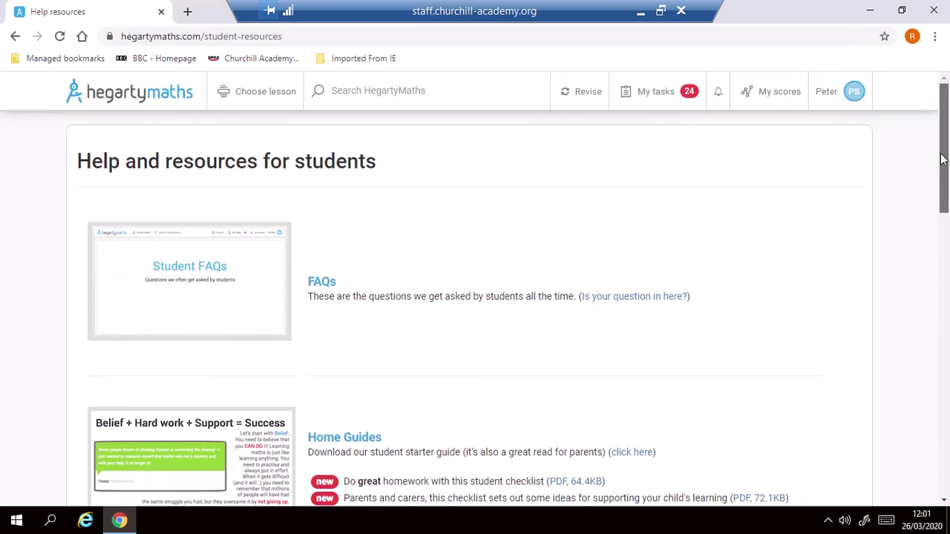
Open My tasks and start the 436 - Box plots (3) task
{"action": "left_click", "coordinate": [654, 103]}
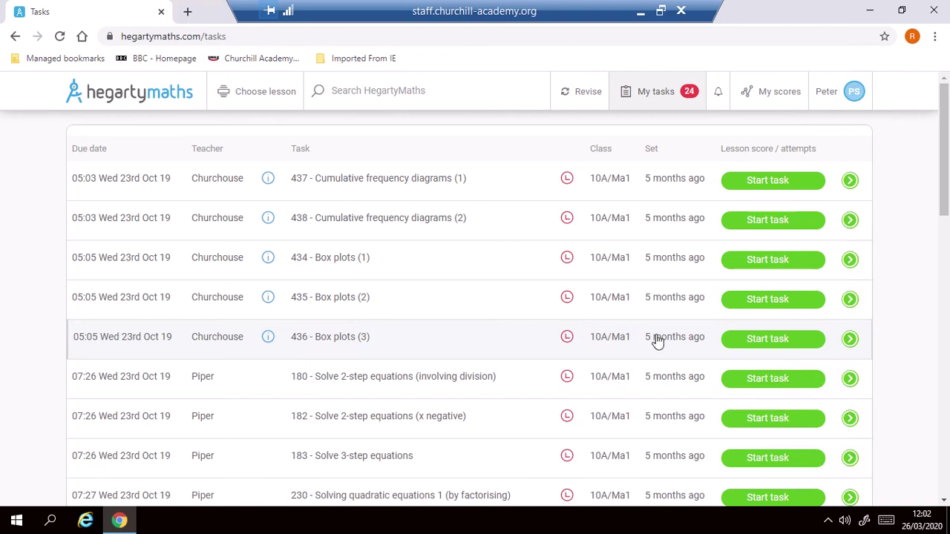
{"action": "left_click", "coordinate": [760, 344]}
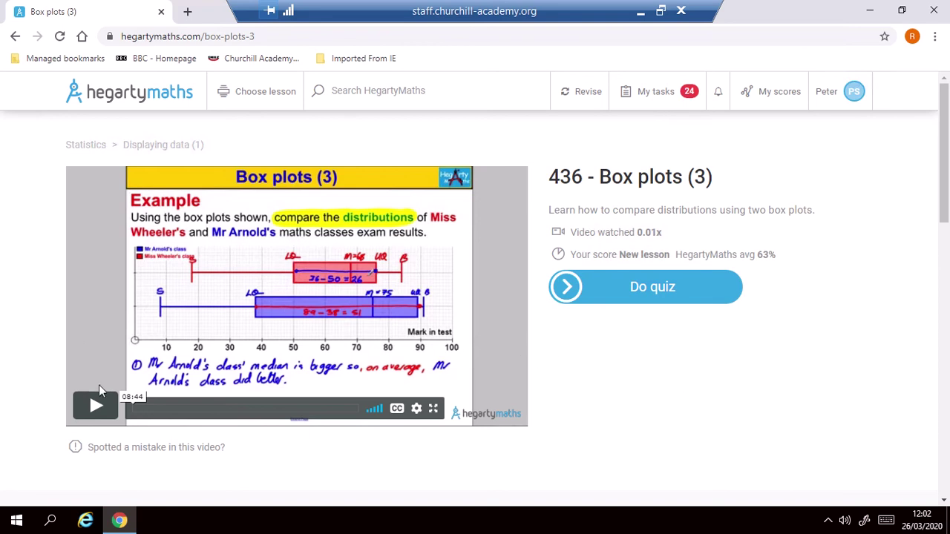
Play the Box plots (3) video to 00:07, pause it, and scroll to Building blocks
{"action": "left_click", "coordinate": [96, 411]}
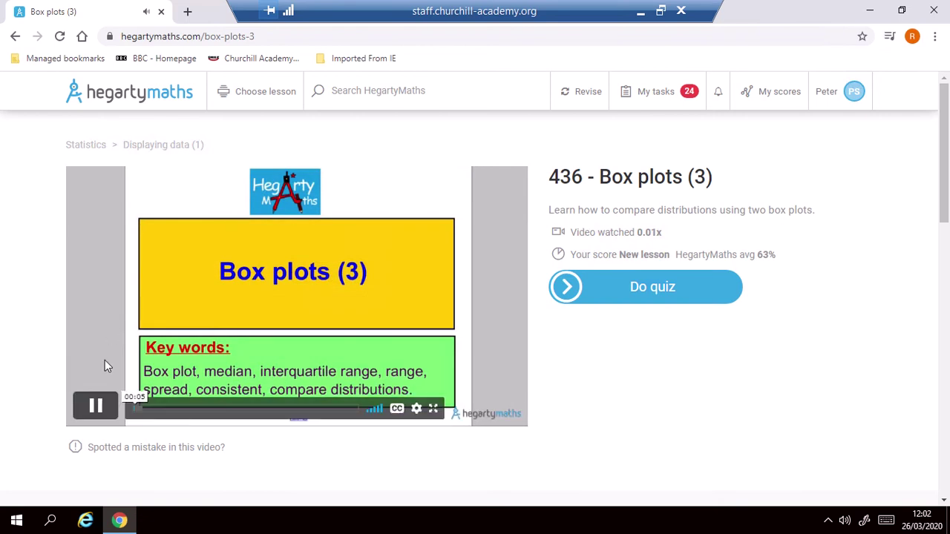
{"action": "left_click", "coordinate": [96, 405]}
{"action": "mouse_move", "coordinate": [945, 212]}
{"action": "left_mouse_down"}
{"action": "mouse_move", "coordinate": [947, 293]}
{"action": "mouse_move", "coordinate": [943, 202]}
{"action": "left_mouse_up"}
{"action": "left_click_drag", "start_coordinate": [946, 154], "coordinate": [947, 359]}
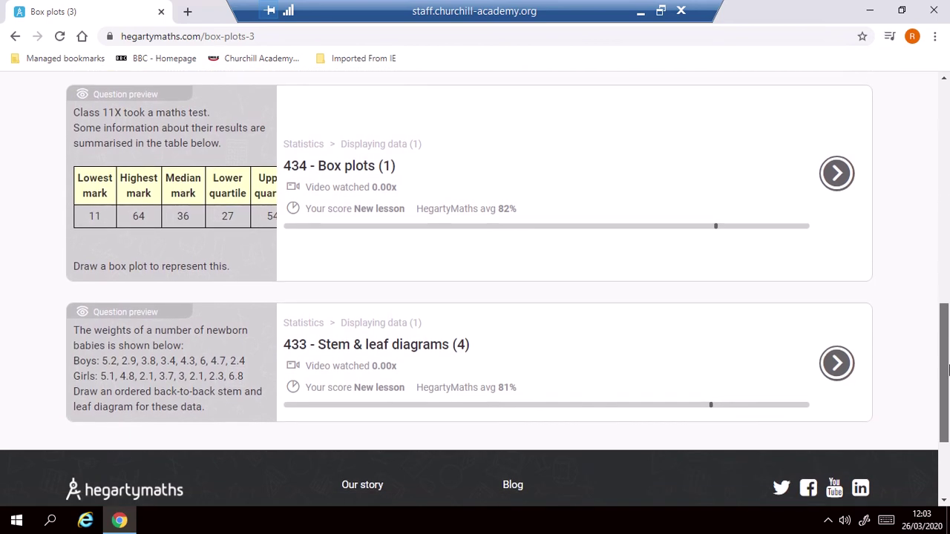
{"action": "scroll", "coordinate": [947, 369], "scroll_direction": "down", "scroll_amount": 1}
{"action": "scroll", "coordinate": [941, 296], "scroll_direction": "up", "scroll_amount": 4}
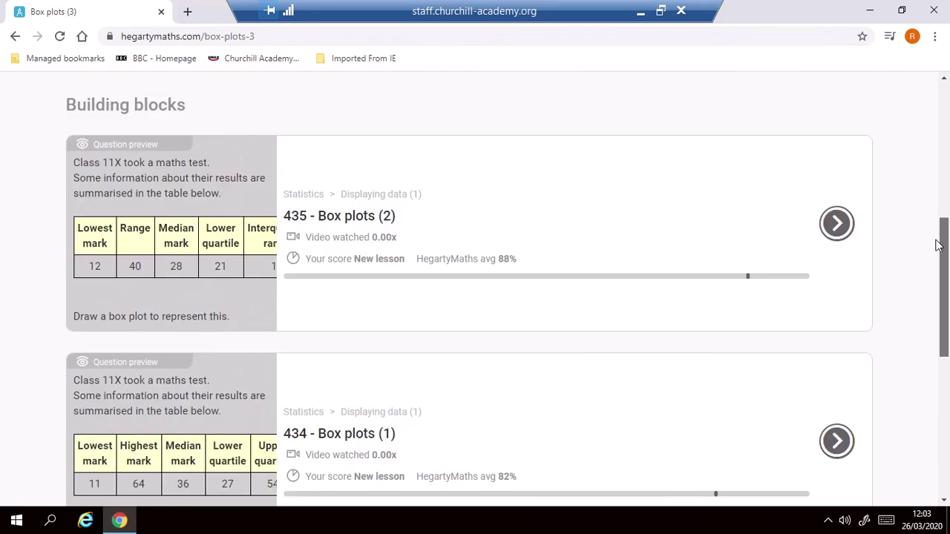
{"action": "scroll", "coordinate": [931, 215], "scroll_direction": "up", "scroll_amount": 4}
{"action": "scroll", "coordinate": [941, 261], "scroll_direction": "down", "scroll_amount": 5}
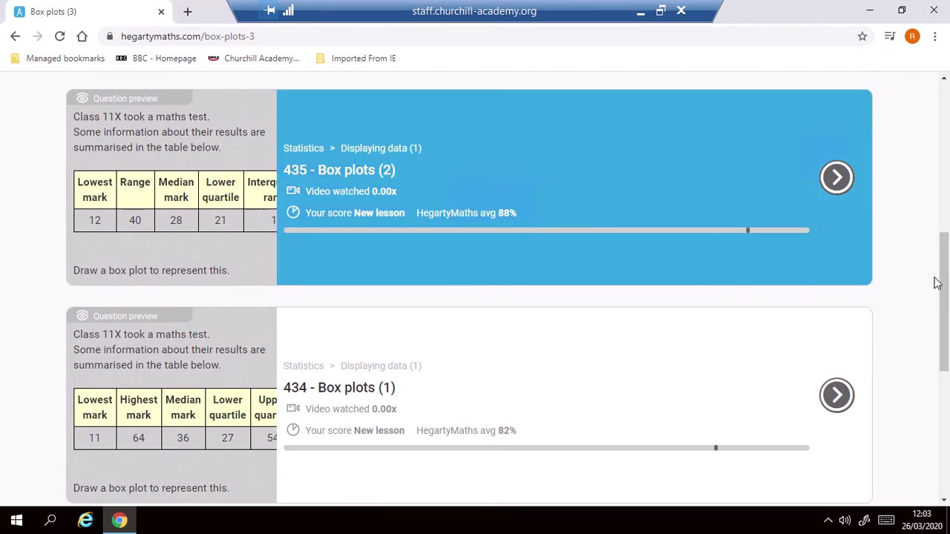
{"action": "left_click_drag", "start_coordinate": [940, 282], "coordinate": [944, 95]}
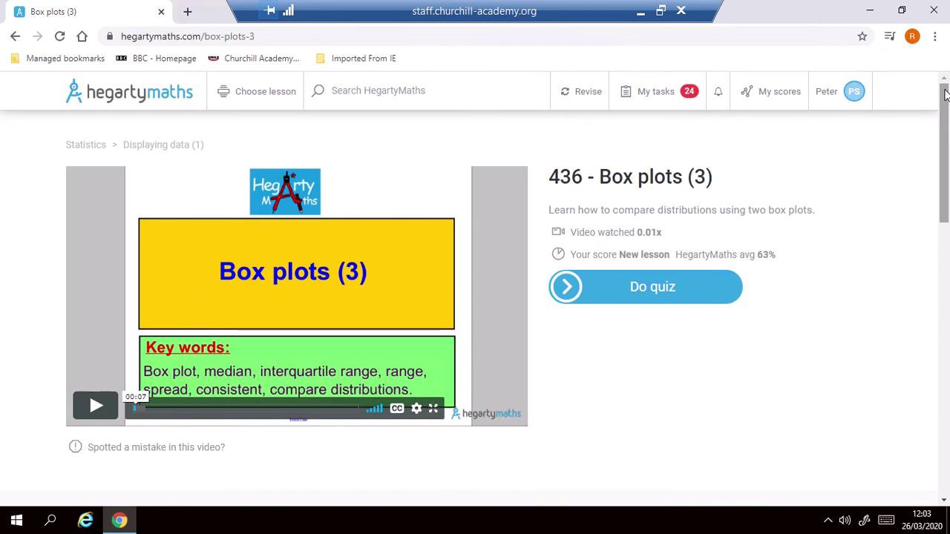
In Choose lesson, expand Number strand's Negative numbers topic to list lessons 39 to 44
{"action": "left_click", "coordinate": [258, 95]}
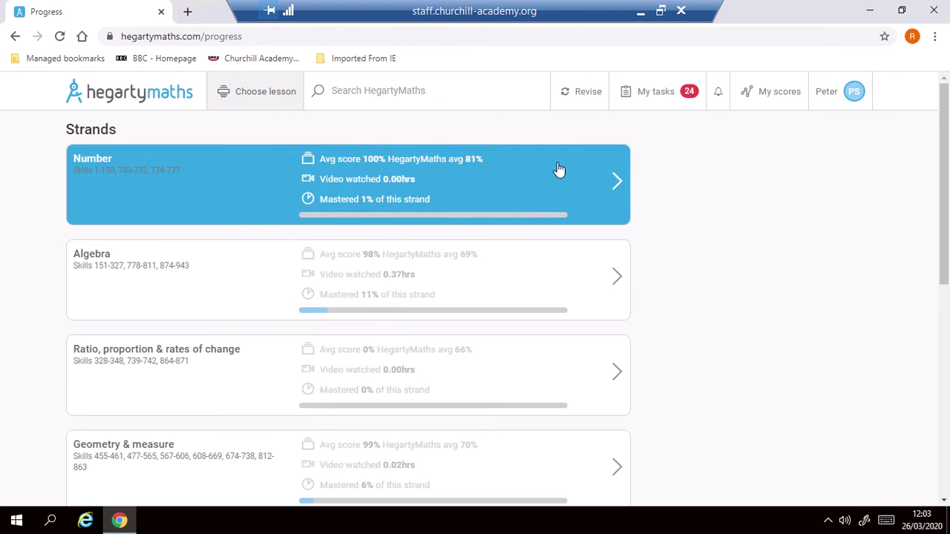
{"action": "left_click", "coordinate": [602, 182]}
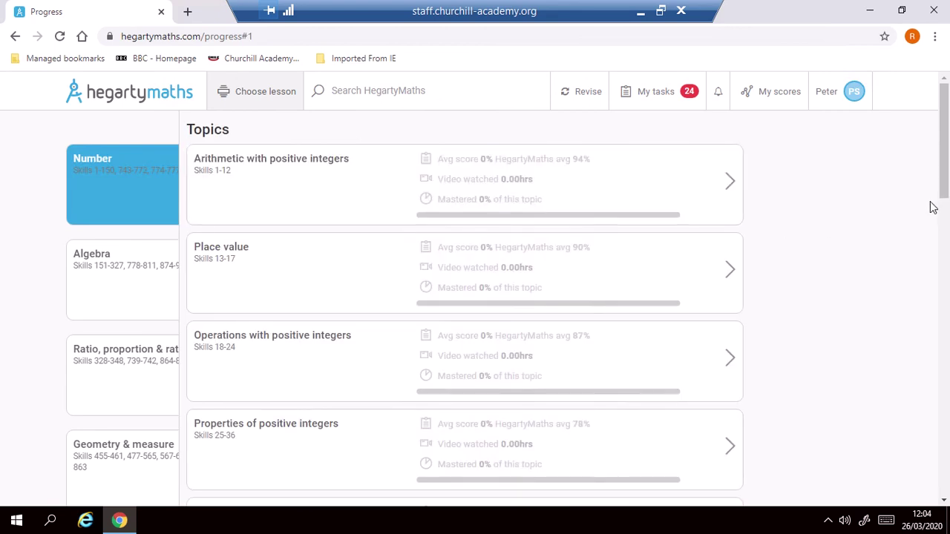
{"action": "left_click_drag", "start_coordinate": [947, 166], "coordinate": [947, 242]}
{"action": "left_click_drag", "start_coordinate": [947, 201], "coordinate": [948, 236]}
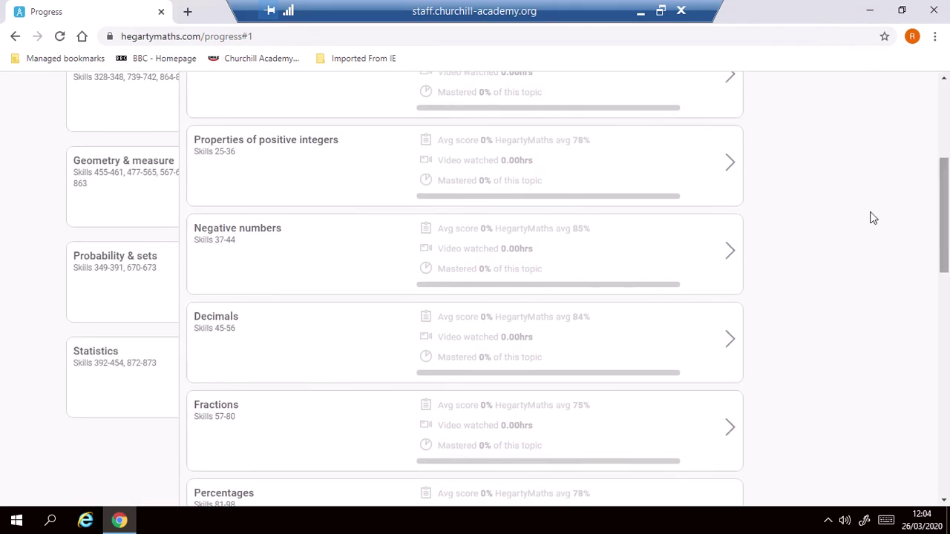
{"action": "left_click", "coordinate": [728, 252]}
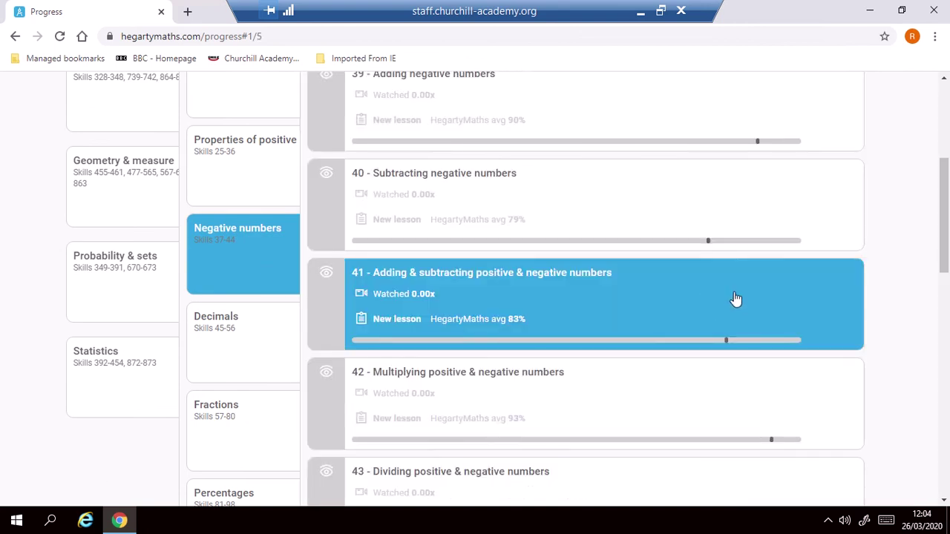
{"action": "left_click_drag", "start_coordinate": [943, 248], "coordinate": [943, 301]}
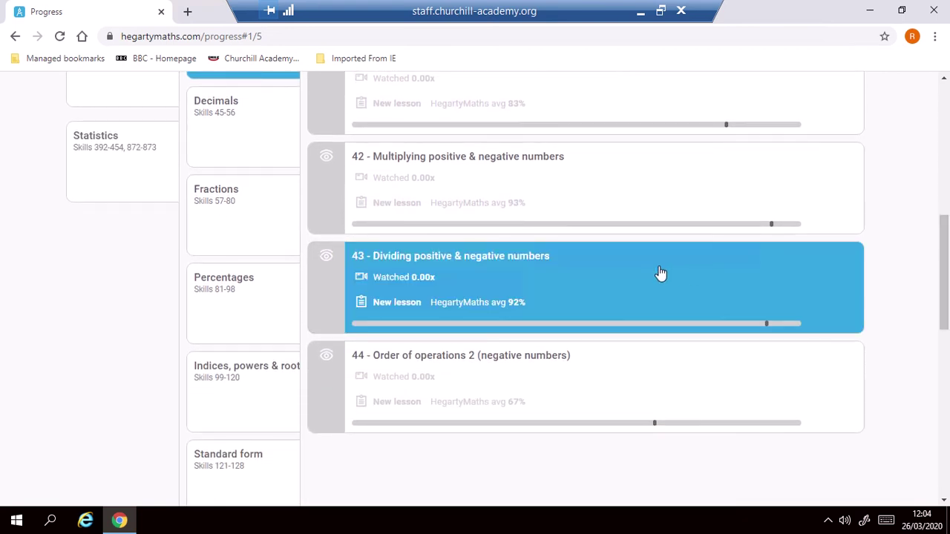
Open lesson 43 - Dividing positive & negative numbers and scroll through its building blocks
{"action": "left_click", "coordinate": [478, 288]}
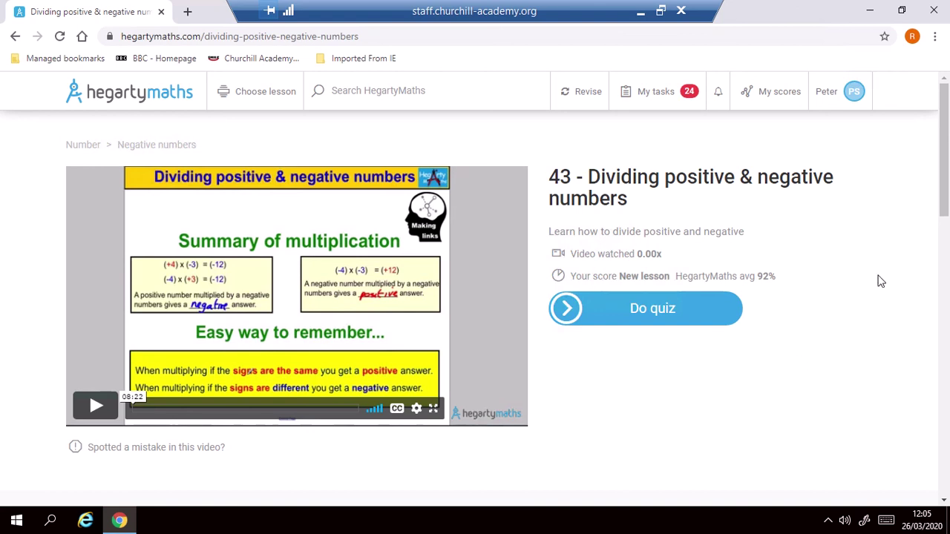
{"action": "left_click_drag", "start_coordinate": [945, 190], "coordinate": [939, 267]}
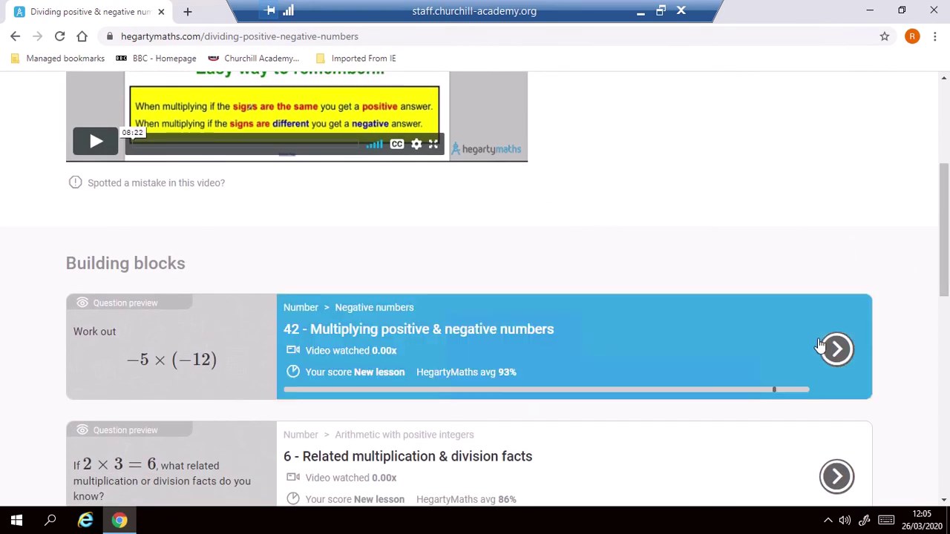
{"action": "left_click_drag", "start_coordinate": [946, 273], "coordinate": [943, 212]}
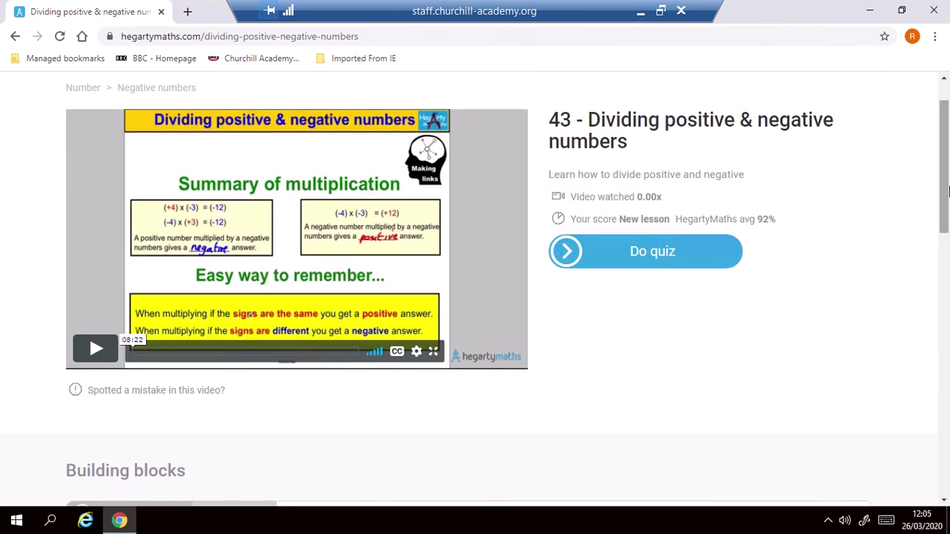
{"action": "left_click_drag", "start_coordinate": [946, 161], "coordinate": [946, 145]}
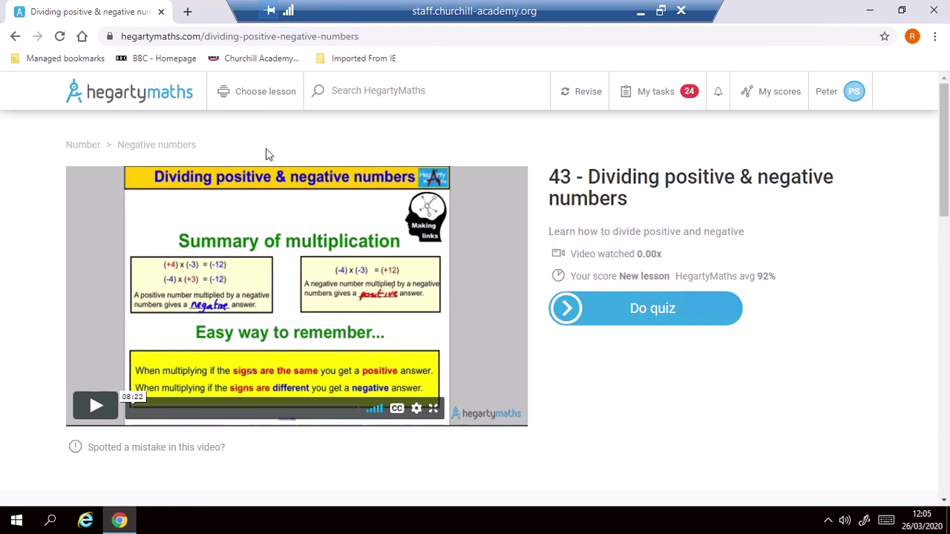
Return to the Choose lesson strands list, scroll it, then minimise the remote desktop session
{"action": "left_click", "coordinate": [252, 109]}
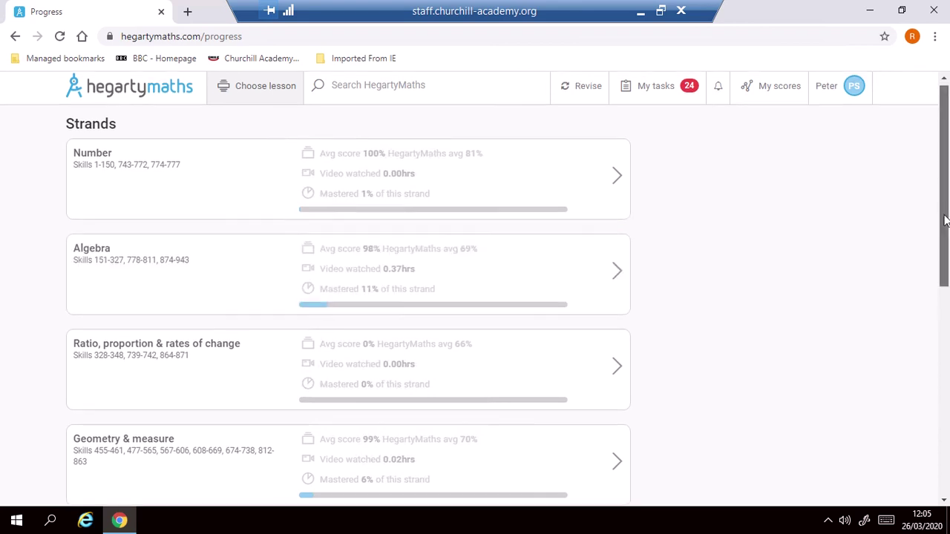
{"action": "left_click_drag", "start_coordinate": [947, 183], "coordinate": [945, 245]}
{"action": "left_click_drag", "start_coordinate": [946, 298], "coordinate": [947, 337]}
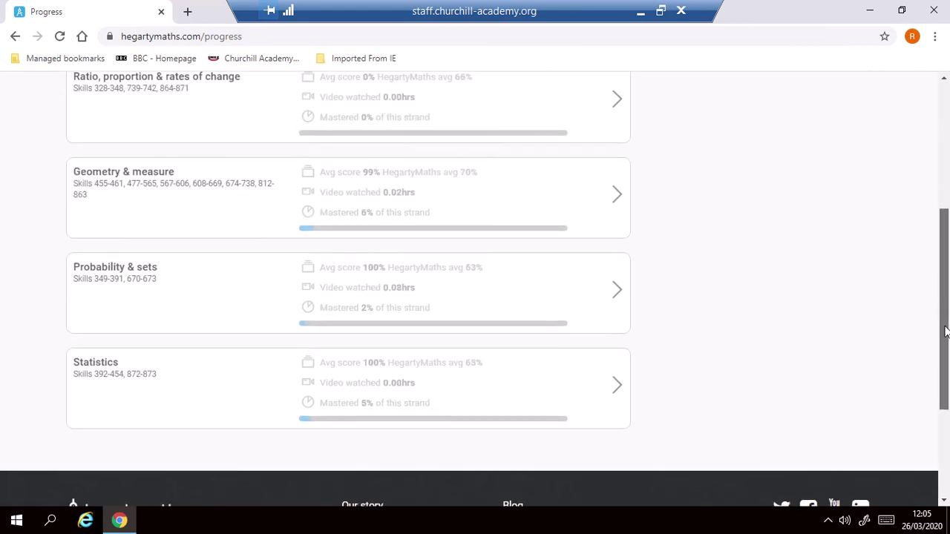
{"action": "scroll", "coordinate": [945, 181], "scroll_direction": "down", "scroll_amount": 1}
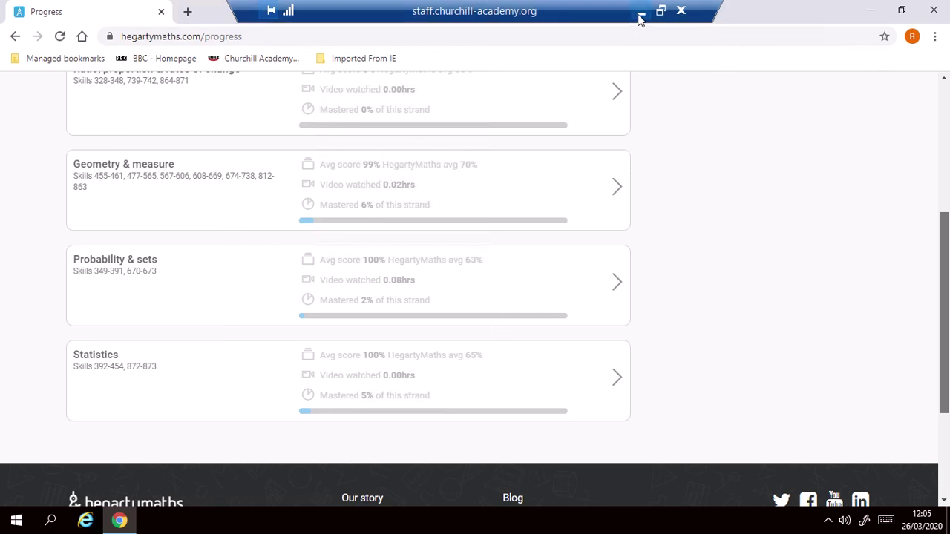
{"action": "left_click", "coordinate": [640, 17]}
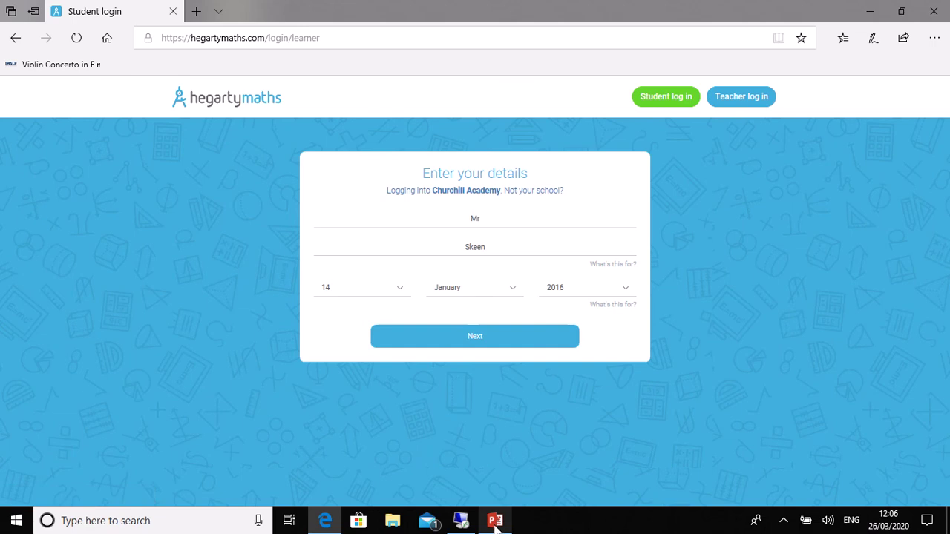